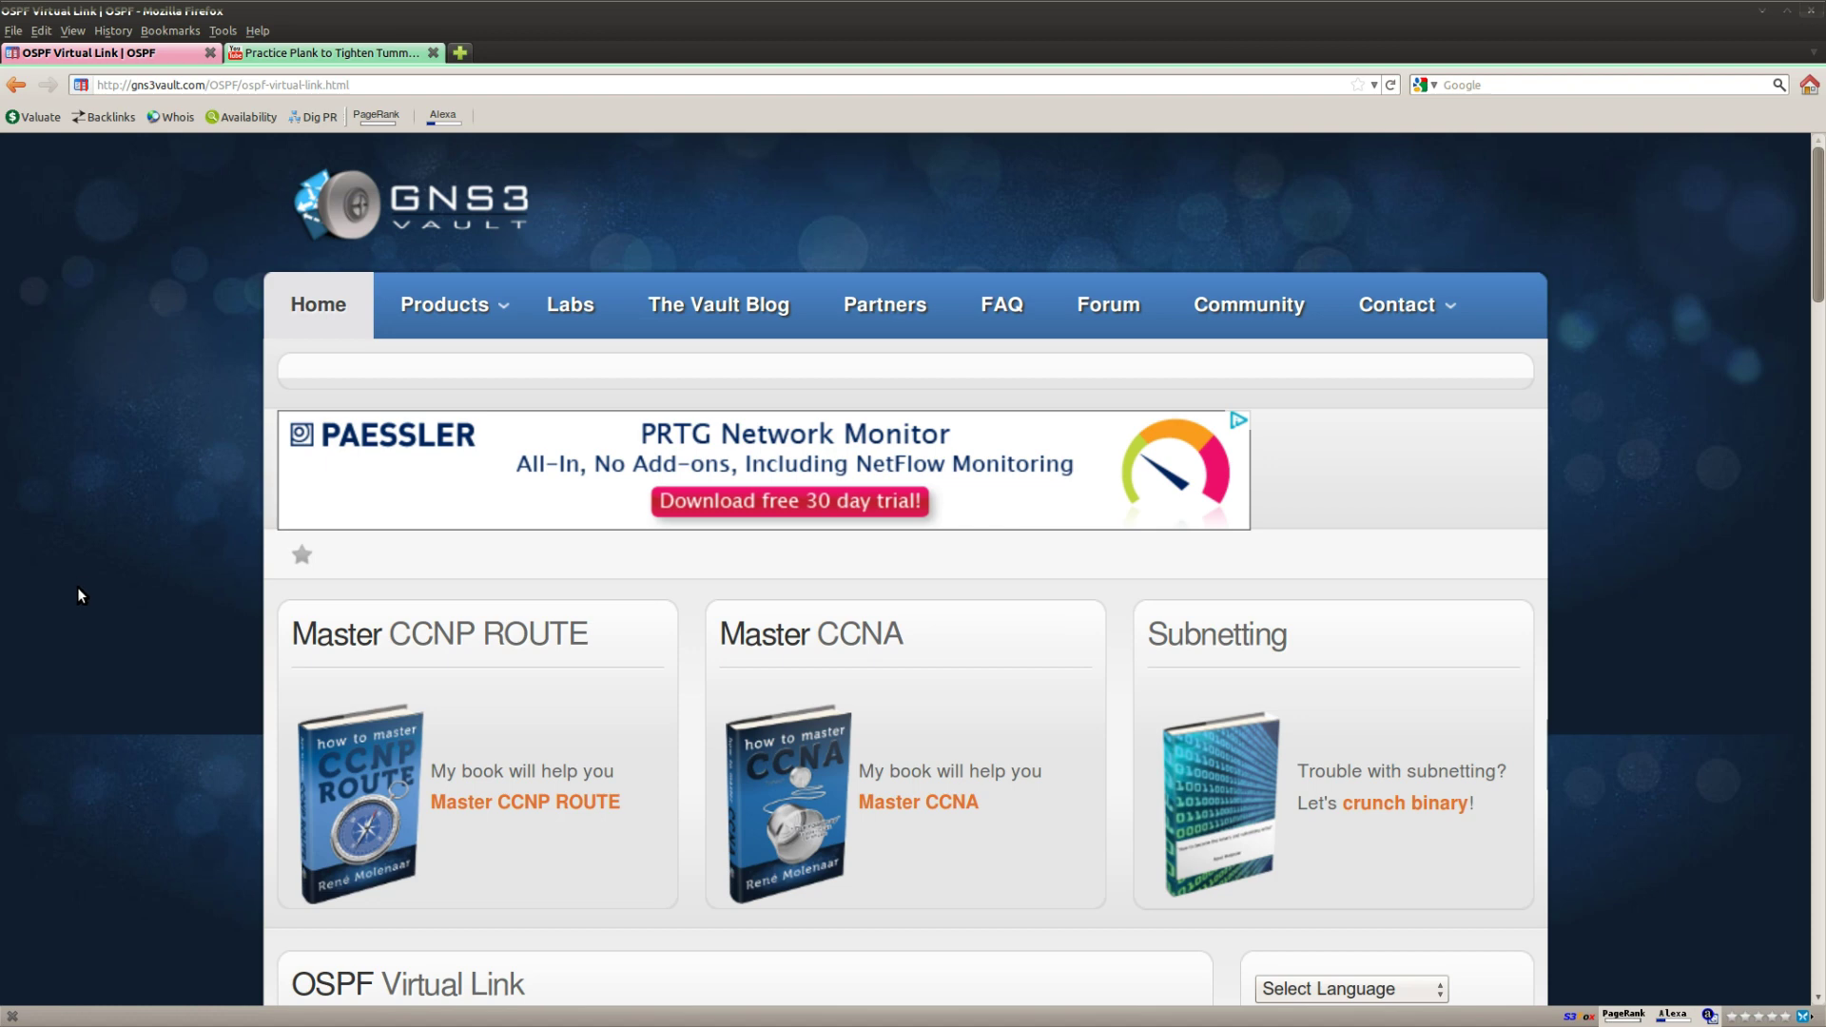
# Step: Scroll the GNS3 Vault page down to the OSPF Virtual Link lab article
pyautogui.scroll(-5, 86, 590)
# Step: Scroll down to review the lab's topology diagram, then back up to the Goal section
pyautogui.scroll(-15, 93, 590)
pyautogui.scroll(-1, 94, 599)
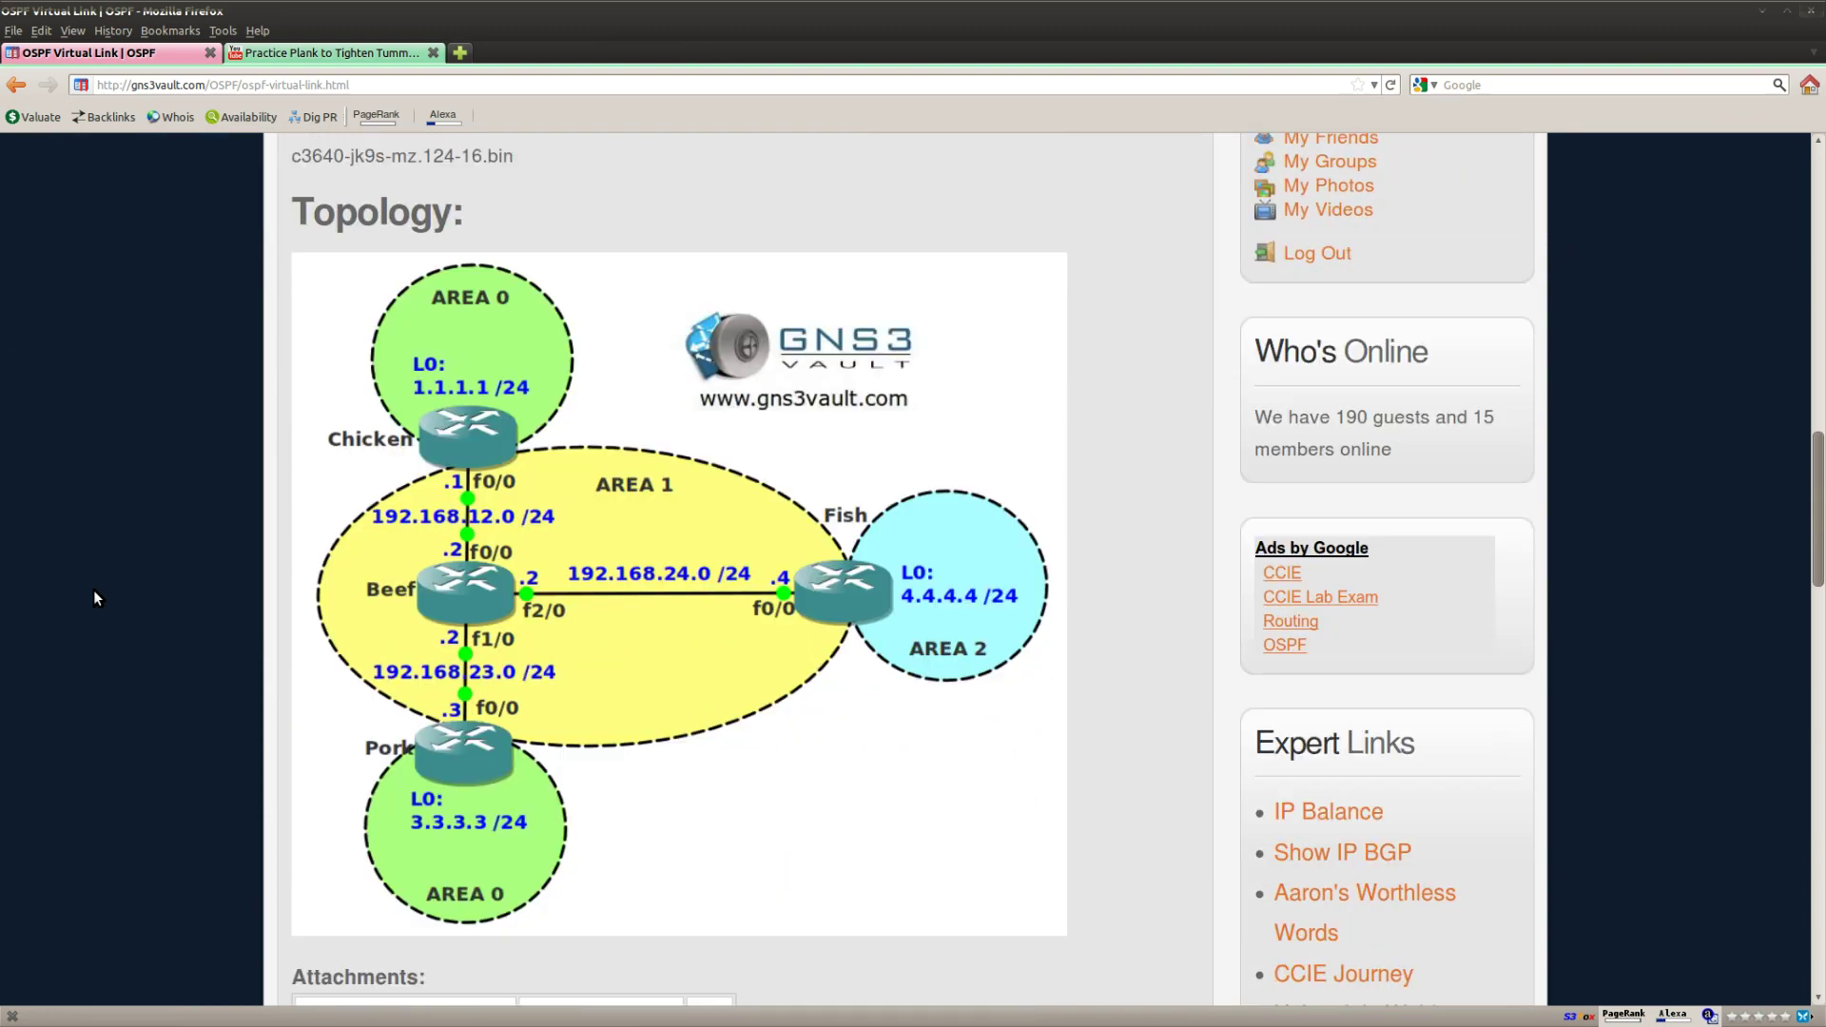
pyautogui.scroll(10, 100, 597)
# Step: Highlight each goal: loopback0, OSPF areas, restoring backbone connectivity, and area 2 reaching the backbone
pyautogui.moveTo(643, 489); pyautogui.dragTo(314, 490)
pyautogui.moveTo(584, 523); pyautogui.dragTo(294, 522)
pyautogui.moveTo(942, 556); pyautogui.dragTo(316, 560)
pyautogui.moveTo(783, 589); pyautogui.dragTo(311, 588)
# Step: On Chicken, enter configuration mode and start OSPF process 1
pyautogui.click(824, 590)
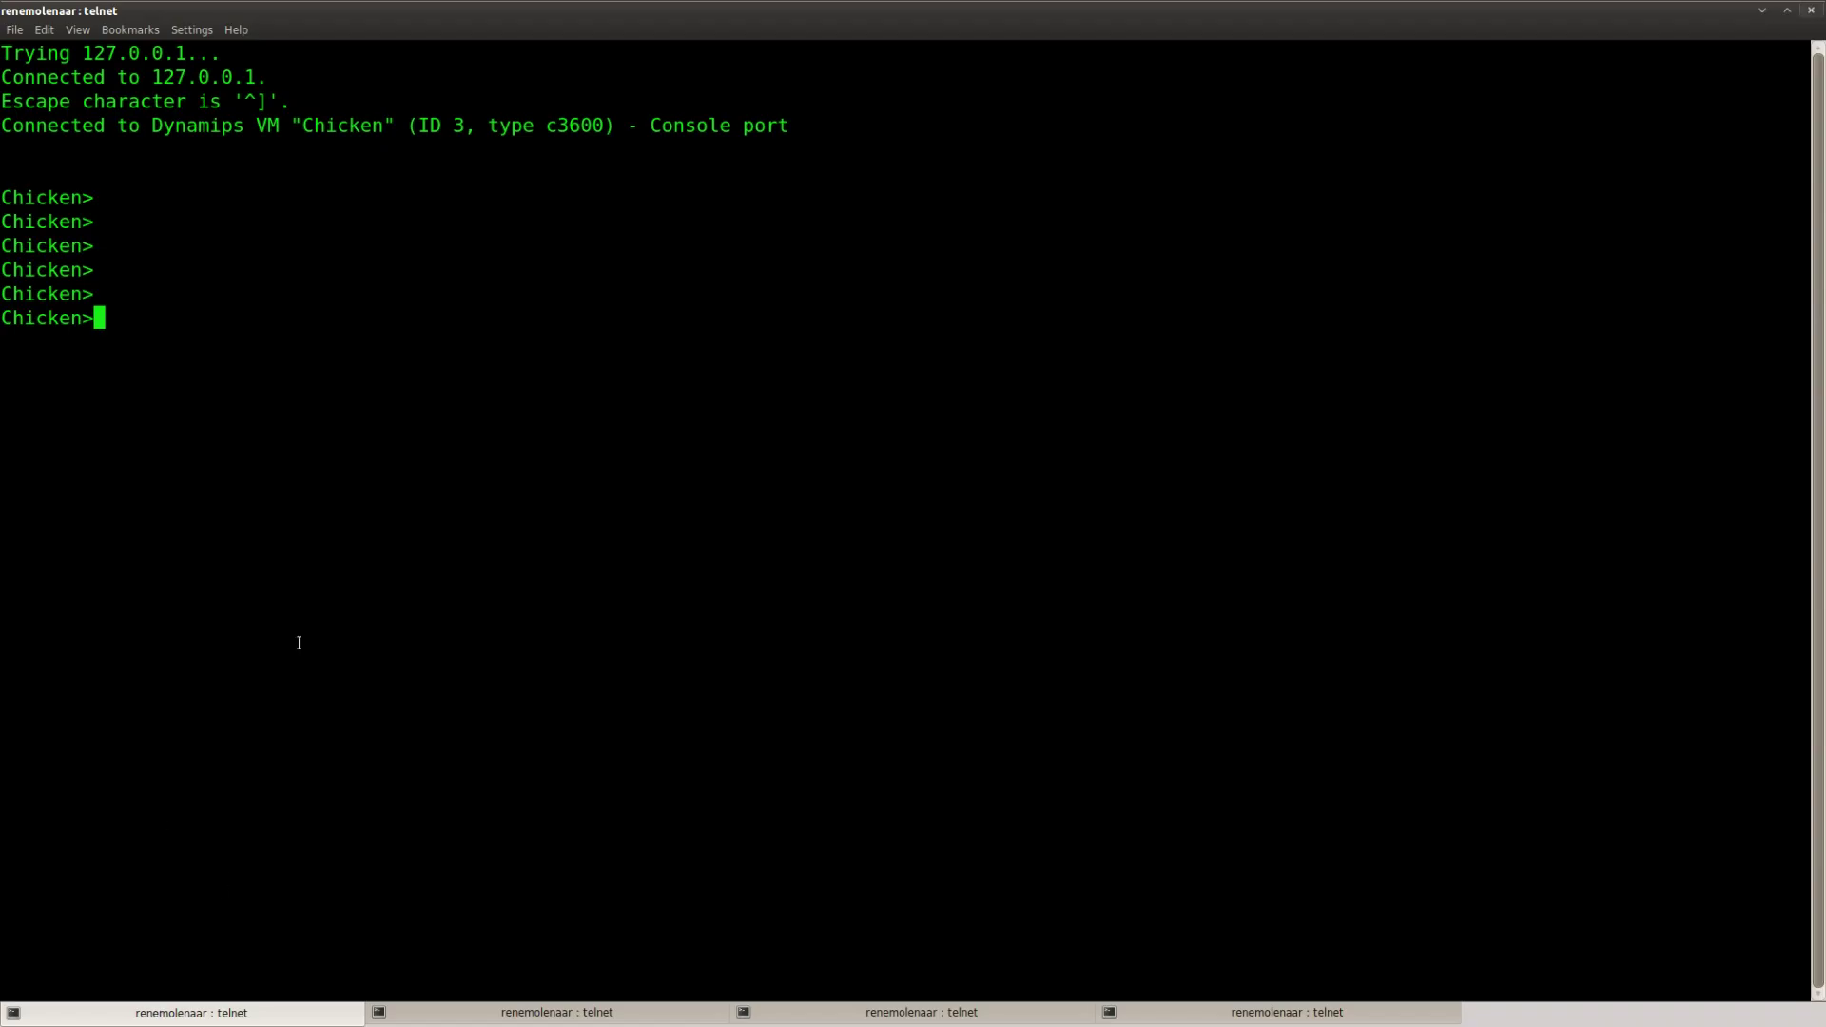
pyautogui.press('Return')
pyautogui.press('Return')
pyautogui.write('ena')
pyautogui.press('Return')
pyautogui.write('conf t')
pyautogui.press('Return')
pyautogui.write('router ospf 1')
# Step: Advertise Chicken's 1.1.1.0 loopback in area 0 and the 192.168.12.0/24 link in area 1
pyautogui.press('Return')
pyautogui.write('net')
pyautogui.press('Tab')
pyautogui.write('1.1.1.0 0.255.255.255 area 0')
pyautogui.press('Return')
pyautogui.write('net')
pyautogui.press('Tab')
pyautogui.write('192.168.12.0 0.0.0.255 area 1')
# Step: On Beef, start OSPF process 1 and advertise 192.168.12.0/24 in area 1
pyautogui.press('Return')
pyautogui.press('Return')
pyautogui.click(557, 1013)
pyautogui.press('Return')
pyautogui.press('Return')
pyautogui.press('Return')
pyautogui.write('ena')
pyautogui.press('Return')
pyautogui.write('conf t')
pyautogui.press('Return')
pyautogui.write('router ospf 1')
# Step: Add Beef's 192.168.24.0/24 and 192.168.23.0/24 links to area 1
pyautogui.press('Return')
pyautogui.write('net')
pyautogui.press('Tab')
pyautogui.write('192.168.12.0 0.0.0.255 area 1')
pyautogui.press('Return')
pyautogui.write('net')
pyautogui.press('Tab')
pyautogui.write('192.168.24.0 0.0.0.255 area 1')
pyautogui.press('Return')
pyautogui.write('net')
pyautogui.press('Tab')
pyautogui.write('192.168.23.0 0.0.0.255 area 1')
pyautogui.press('Return')
# Step: On Pork, enter OSPF configuration and advertise the 3.3.3.0 loopback in area 0
pyautogui.click(846, 1016)
pyautogui.press('Return')
pyautogui.press('Return')
pyautogui.press('Return')
pyautogui.write('ena')
pyautogui.press('Return')
pyautogui.write('conf t')
# Step: Add Pork's 192.168.23.0/24 link to area 1
pyautogui.press('Return')
pyautogui.write('router ospf 1')
pyautogui.press('Return')
pyautogui.write('net')
pyautogui.press('Tab')
pyautogui.write('3.3.3.0 0.0.0.255 area 0')
pyautogui.press('Return')
pyautogui.write('net')
pyautogui.press('Tab')
pyautogui.write('192.168.23.0 0.0.0.255 area 1')
pyautogui.press('Return')
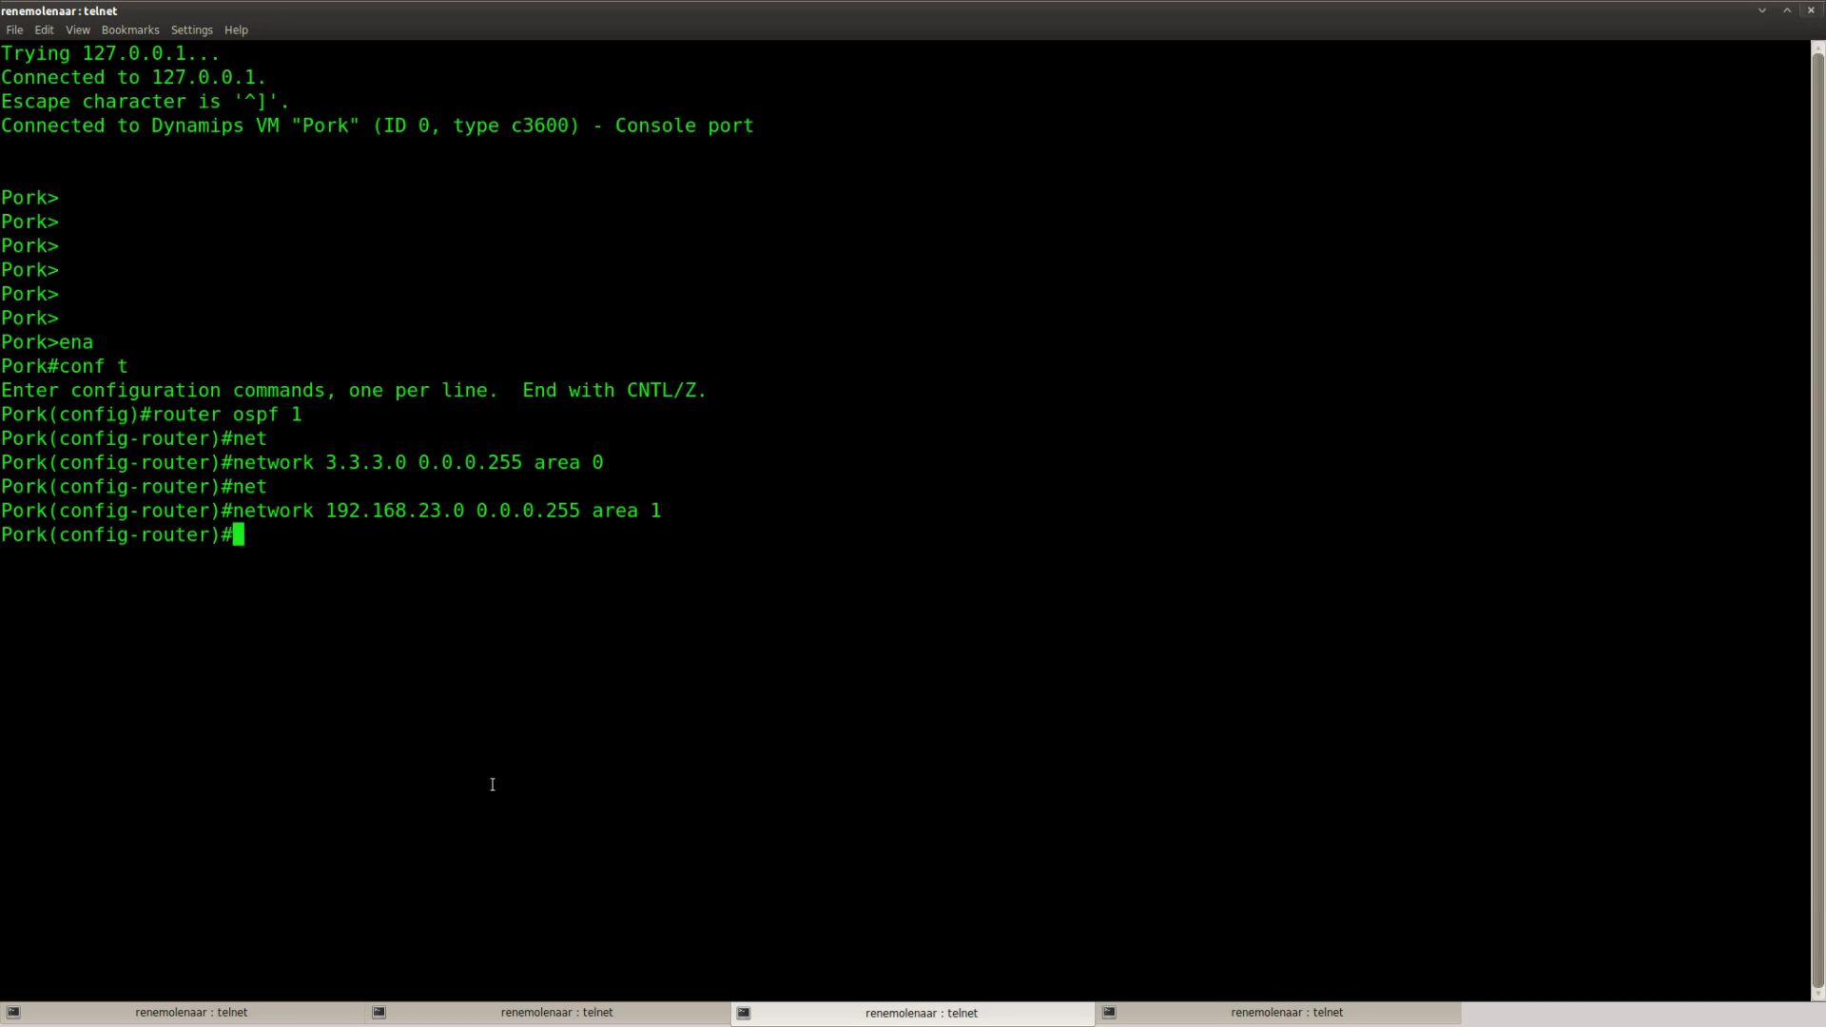
pyautogui.click(1142, 1013)
# Step: On Fish, start OSPF process 1 and advertise the 4.4.4.0 loopback in area 2
pyautogui.press('Return')
pyautogui.press('Return')
pyautogui.write('ena')
pyautogui.press('Return')
pyautogui.write('conf t')
pyautogui.press('Return')
pyautogui.write('router ospf 1')
pyautogui.press('Return')
pyautogui.write('net')
pyautogui.press('Tab')
pyautogui.write('4.4.4.0 0.0.0.255 area 2')
# Step: Add Fish's 192.168.24.0/24 link to area 1
pyautogui.press('Return')
pyautogui.write('net')
pyautogui.press('Tab')
pyautogui.write('192.168.24.0 0.0.0.255 area 1')
pyautogui.press('Return')
# Step: Leave configuration mode on Chicken and display its routing table with show ip route
pyautogui.press('Return')
pyautogui.hotkey('alt', 'Tab')
pyautogui.press('Return')
pyautogui.press('Return')
pyautogui.hotkey('ctrl', 'z')
# Step: Run show ip ospf neighbor on Beef to list its OSPF neighbors
pyautogui.press('Return')
pyautogui.write('sho')
pyautogui.press('Tab')
pyautogui.write('ip rou')
pyautogui.press('Tab')
pyautogui.press('Return')
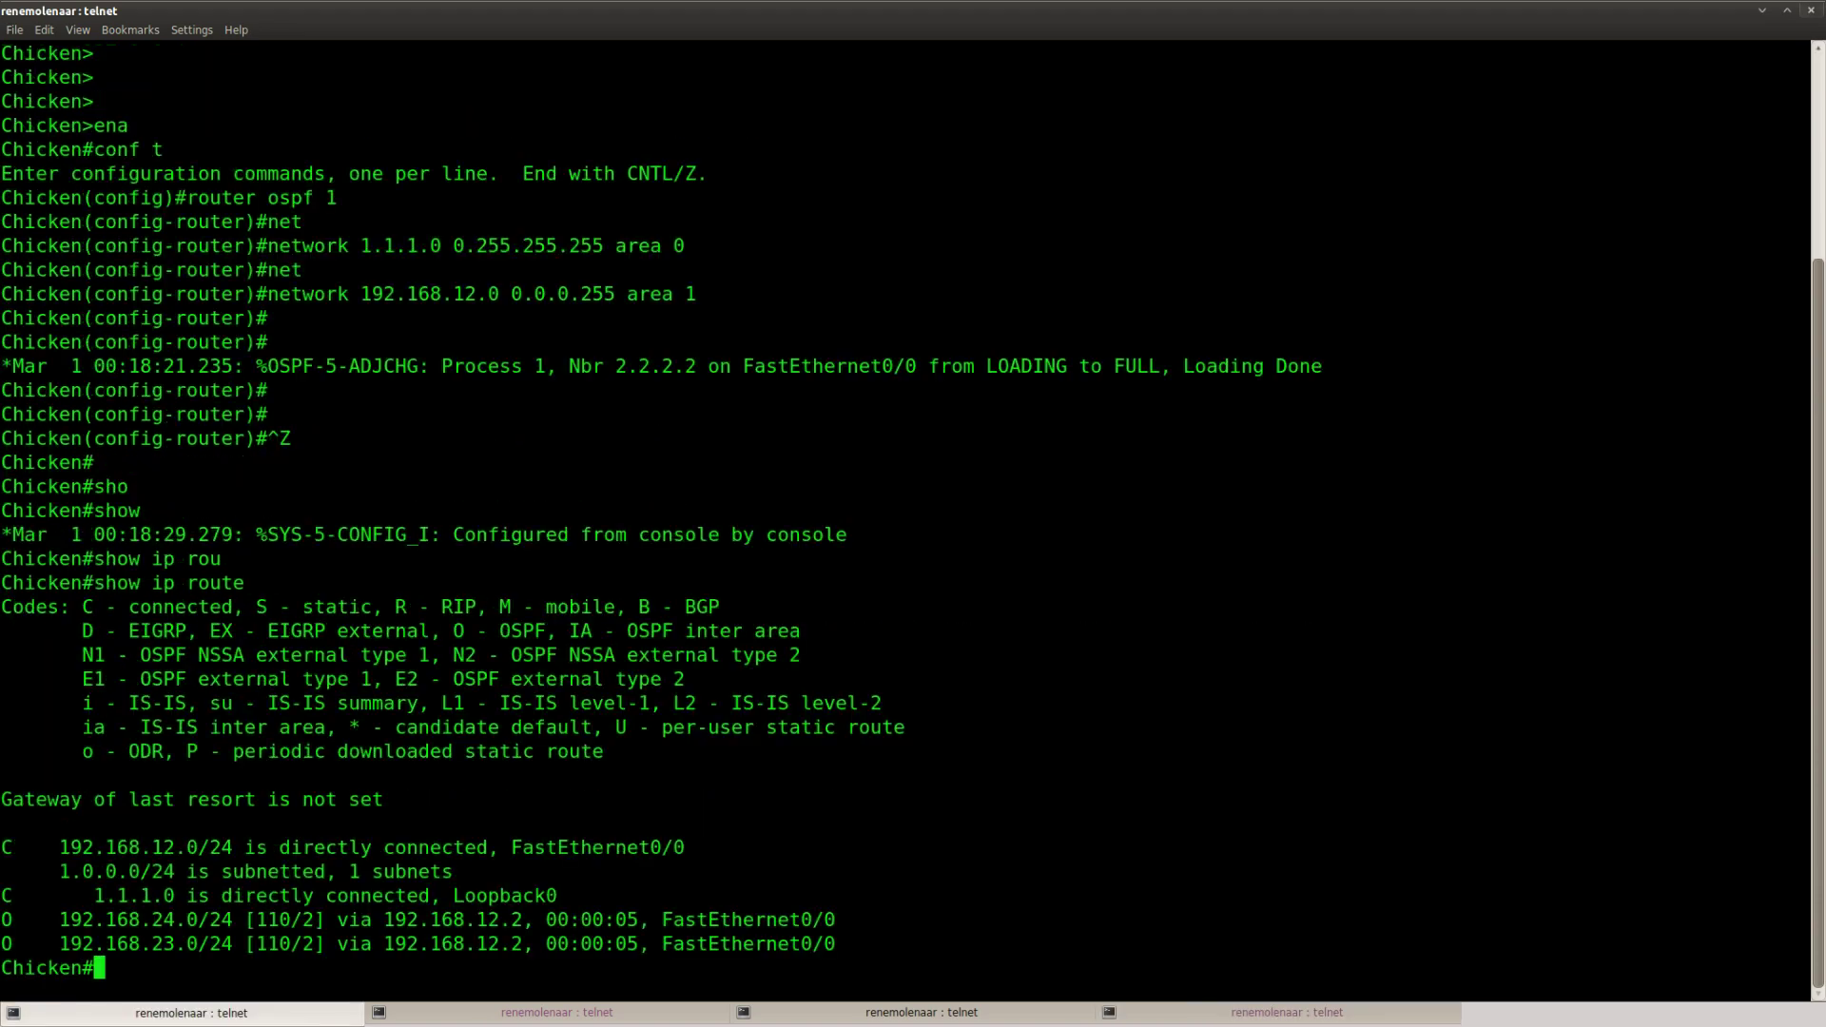
pyautogui.write('pin')
pyautogui.press('Tab')
pyautogui.press('BackSpace')
pyautogui.press('BackSpace')
pyautogui.press('BackSpace')
pyautogui.press('BackSpace')
pyautogui.press('BackSpace')
pyautogui.write('show')
pyautogui.press('BackSpace')
pyautogui.press('BackSpace')
pyautogui.press('BackSpace')
pyautogui.press('BackSpace')
pyautogui.write('show')
pyautogui.hotkey('alt', 'Tab')
pyautogui.press('Return')
pyautogui.press('Return')
pyautogui.hotkey('ctrl', 'z')
pyautogui.write('sho')
pyautogui.press('Tab')
pyautogui.write('ip os')
pyautogui.press('Tab')
pyautogui.write('ne')
pyautogui.press('Tab')
pyautogui.press('Return')
pyautogui.press('Return')
# Step: Under router ospf 1 on Chicken, configure an area 1 virtual-link to 3.3.3.3
pyautogui.click(203, 1015)
pyautogui.press('BackSpace')
pyautogui.press('BackSpace')
pyautogui.press('BackSpace')
pyautogui.press('BackSpace')
pyautogui.write('conf t')
pyautogui.press('Return')
pyautogui.write('router ospf 1')
pyautogui.press('Return')
pyautogui.write('area 1 vir')
pyautogui.press('Tab')
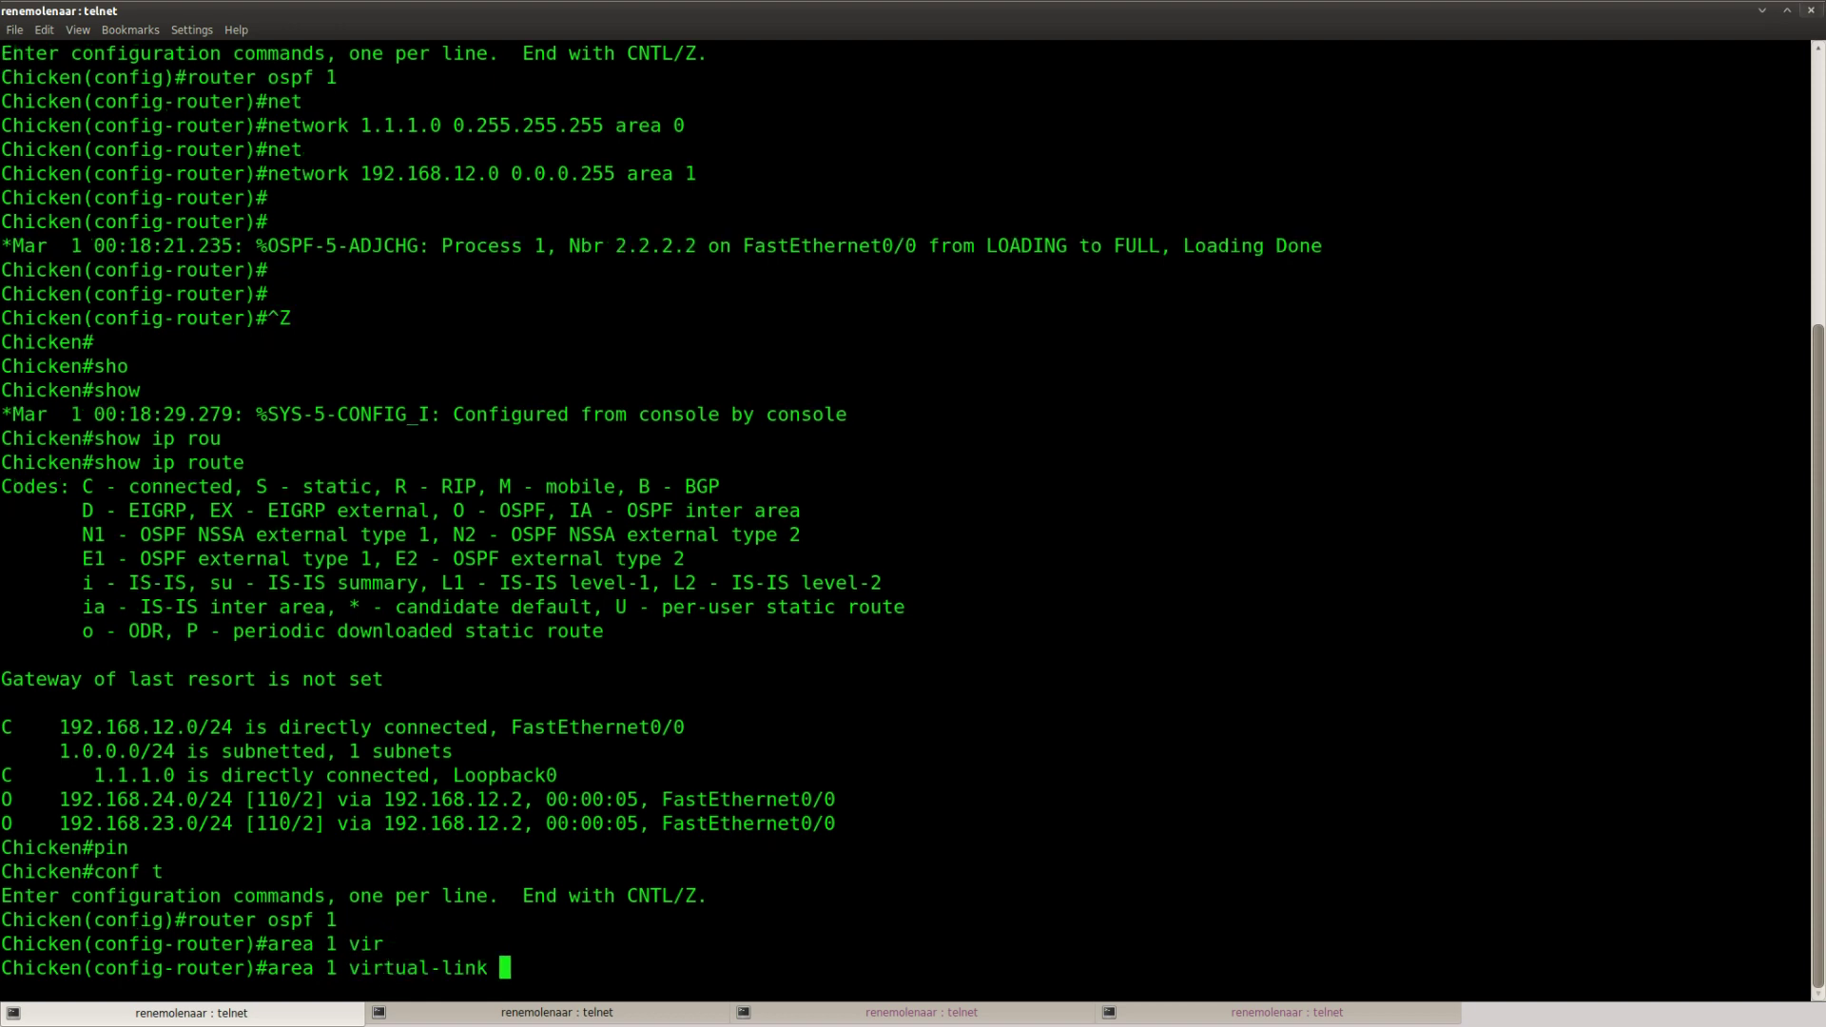
pyautogui.write('?3.3.3.3 ?')
pyautogui.press('Return')
# Step: On Pork, configure the matching area 1 virtual-link to 1.1.1.1
pyautogui.click(509, 1012)
pyautogui.click(742, 1012)
pyautogui.press('Return')
pyautogui.press('Return')
pyautogui.press('Return')
pyautogui.write('vir')
pyautogui.press('Tab')
pyautogui.write('?')
pyautogui.press('BackSpace')
pyautogui.press('BackSpace')
pyautogui.press('BackSpace')
pyautogui.write('?')
pyautogui.press('space')
pyautogui.write('os')
pyautogui.click(235, 1016)
pyautogui.click(826, 1016)
pyautogui.write('area 1 vir')
pyautogui.press('Tab')
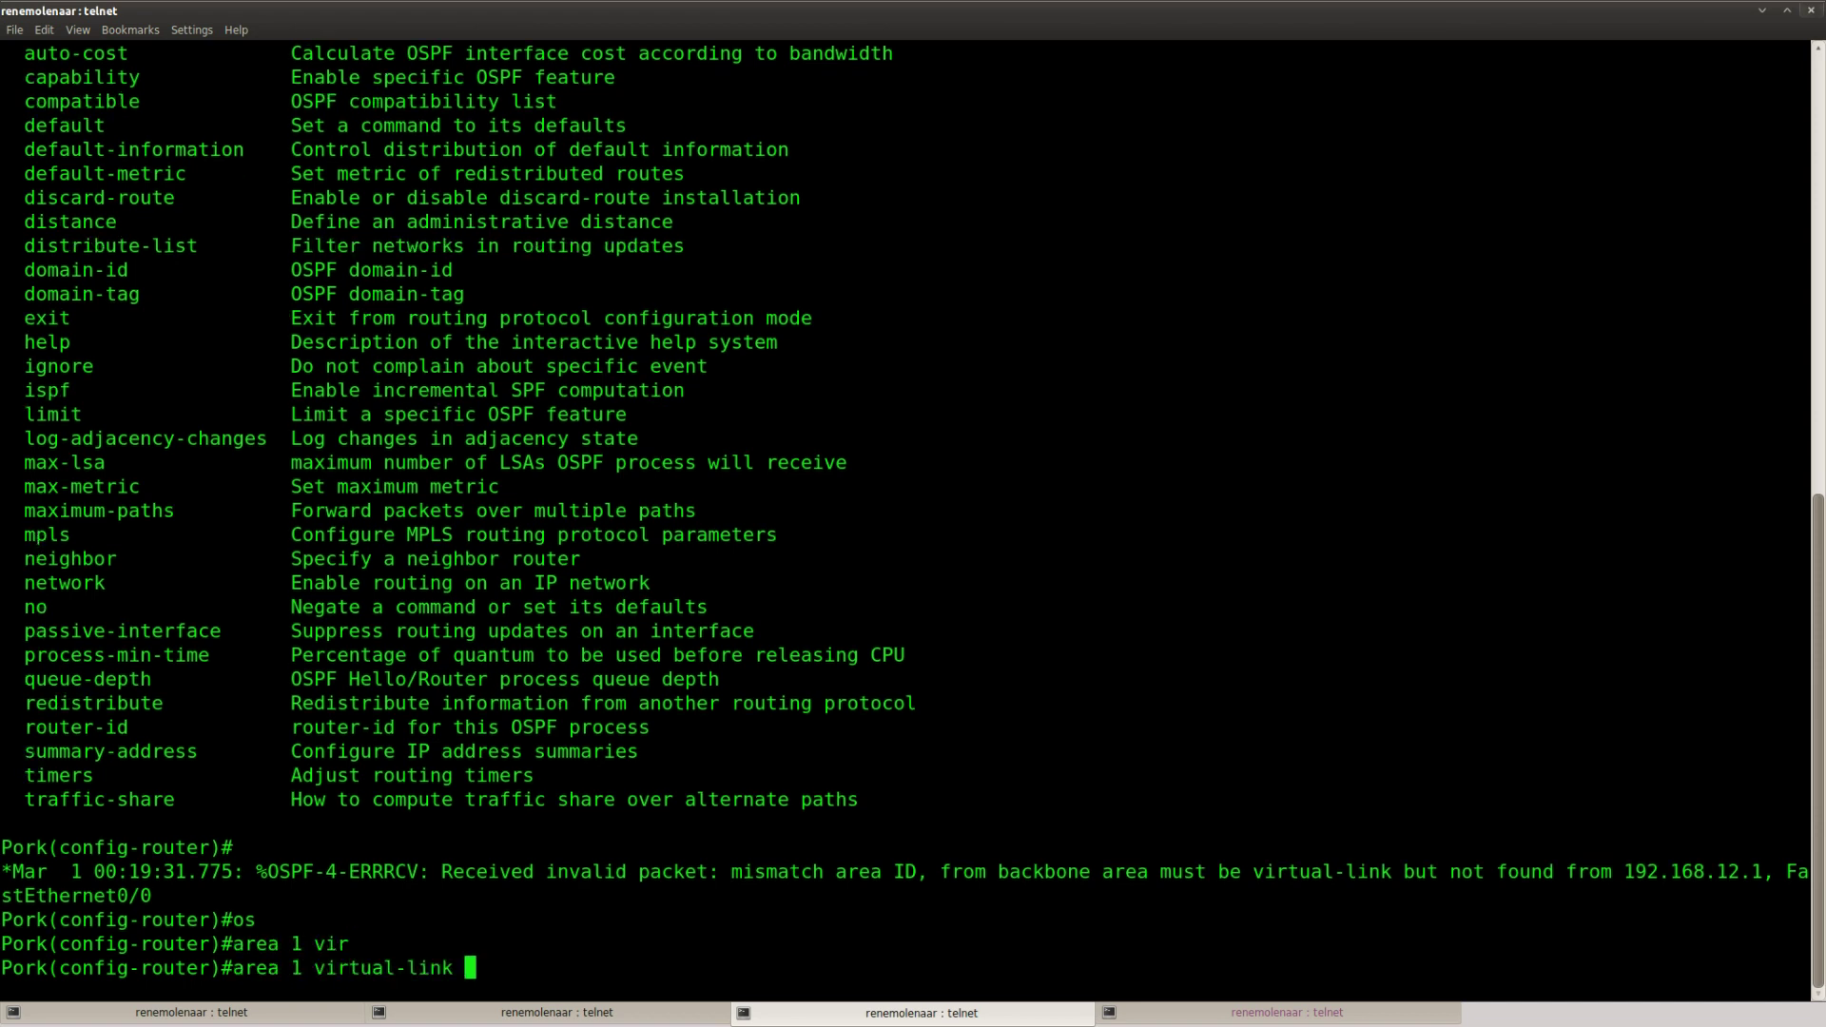
pyautogui.write('1.1.1.1')
pyautogui.press('Return')
pyautogui.press('Return')
# Step: Review the virtual-link adjacency and OSPF_VL0 messages, then exit configuration mode on Pork
pyautogui.moveTo(1251, 920); pyautogui.dragTo(255, 921)
pyautogui.click(754, 948)
pyautogui.moveTo(838, 920); pyautogui.dragTo(749, 937)
pyautogui.click(758, 950)
pyautogui.hotkey('ctrl', 'z')
# Step: Show Pork's routing table and check the learned route to 1.1.1.1
pyautogui.write('show ip rou')
pyautogui.press('Tab')
# Step: List Pork's OSPF neighbors and check the OSPF_VL0 neighbor entry
pyautogui.press('Return')
pyautogui.moveTo(767, 855); pyautogui.dragTo(1, 848)
pyautogui.click(215, 910)
pyautogui.write('sho')
pyautogui.press('Tab')
pyautogui.write('ip os')
pyautogui.press('Tab')
pyautogui.write('ne')
pyautogui.press('Tab')
pyautogui.press('Return')
pyautogui.moveTo(896, 904); pyautogui.dragTo(2, 915)
# Step: Ping Chicken's loopback 1.1.1.1 from Pork
pyautogui.press('Return')
pyautogui.write('pin')
pyautogui.press('Tab')
pyautogui.write('1.1.1.1')
pyautogui.press('Return')
pyautogui.press('Return')
pyautogui.press('Return')
pyautogui.hotkey('alt', 'Tab')
# Step: On Chicken, configure area 1 virtual-link 4.4.4.4
pyautogui.scroll(-5, 779, 635)
pyautogui.hotkey('alt', 'Tab')
pyautogui.click(525, 1015)
pyautogui.click(304, 1014)
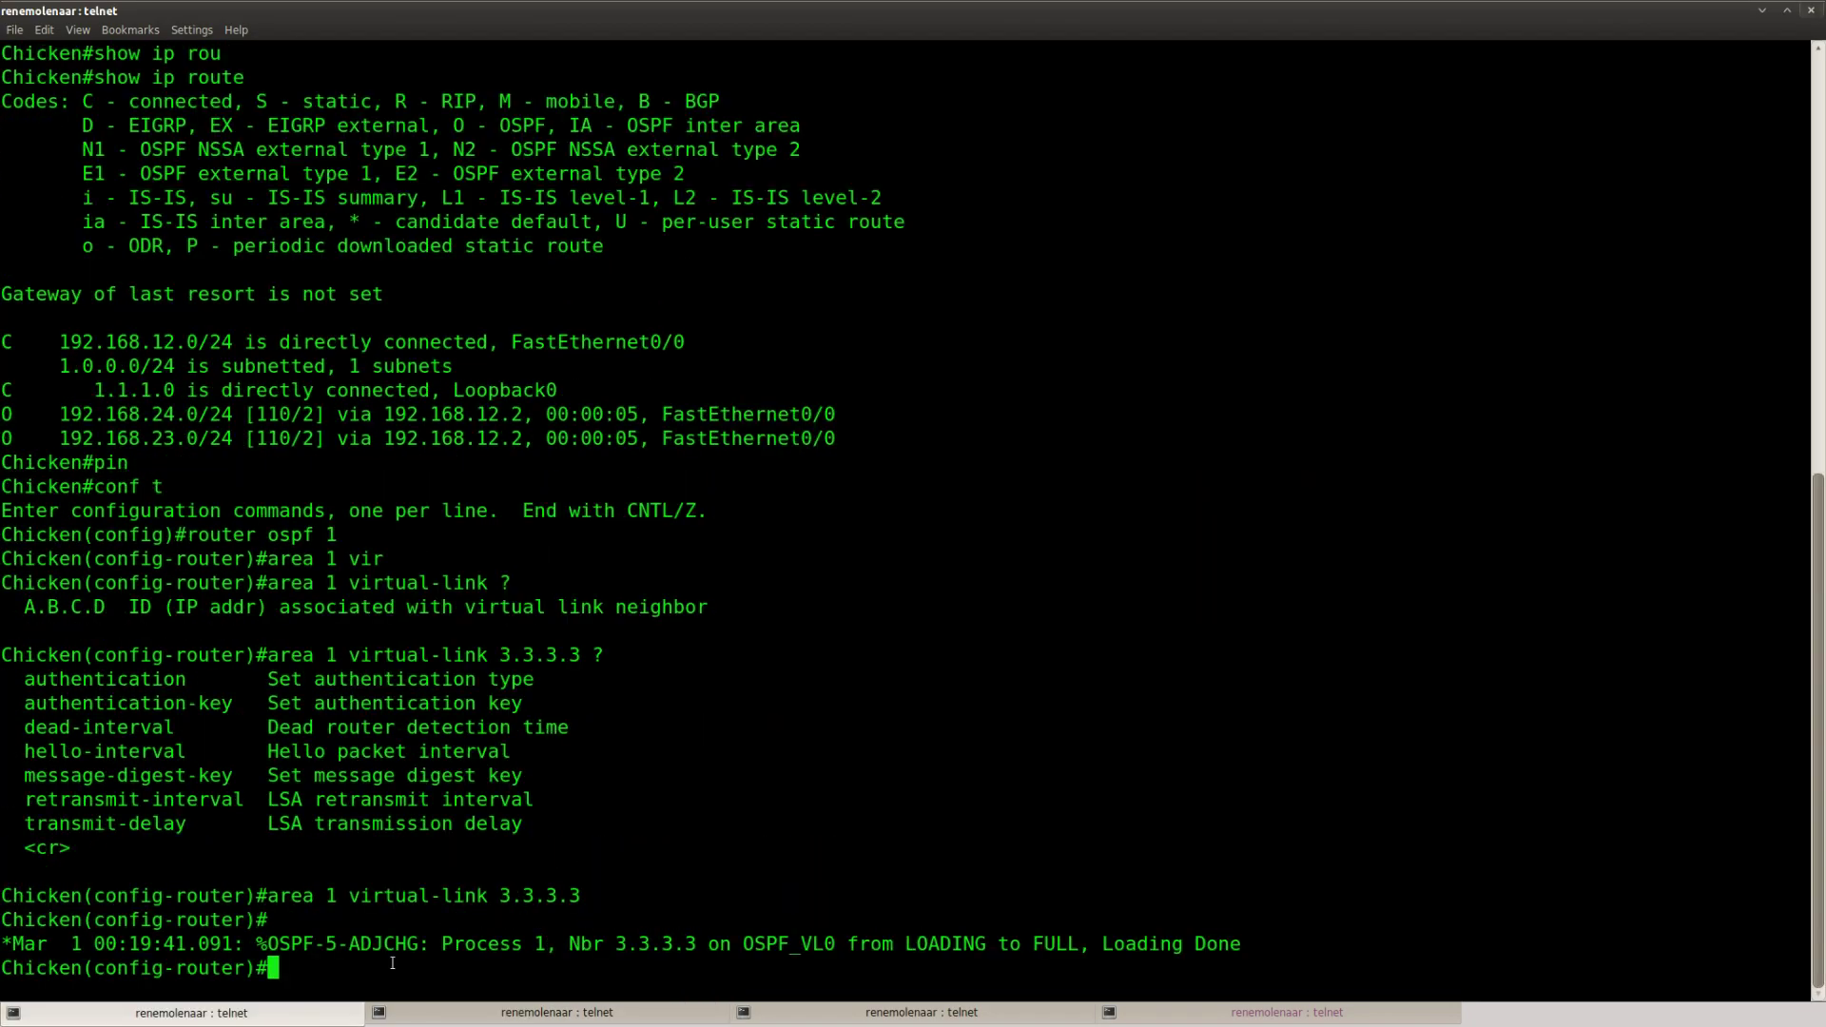
pyautogui.press('Return')
pyautogui.press('Return')
pyautogui.write('area 1 vir')
pyautogui.press('Tab')
pyautogui.write('4.4.4.4')
pyautogui.press('Return')
# Step: On Fish, configure area 1 virtual-link 1.1.1.1
pyautogui.click(1266, 1013)
pyautogui.press('Return')
pyautogui.press('Return')
pyautogui.press('Return')
pyautogui.write('area 1 vir')
pyautogui.press('Tab')
pyautogui.write('1.1.1.1')
pyautogui.press('Return')
# Step: Exit configuration mode on Fish and Chicken and show Chicken's routing table
pyautogui.press('Return')
pyautogui.press('Return')
# Step: Check Chicken's inter-area route to 4.4.4.4 and ping 4.4.4.4
pyautogui.press('Return')
pyautogui.hotkey('ctrl', 'z')
pyautogui.click(191, 1012)
pyautogui.press('Return')
pyautogui.press('Return')
pyautogui.press('Return')
pyautogui.hotkey('ctrl', 'z')
pyautogui.write('sho')
pyautogui.press('Tab')
pyautogui.write('ip rou')
pyautogui.press('Tab')
pyautogui.press('Return')
pyautogui.press('Return')
pyautogui.moveTo(778, 824); pyautogui.dragTo(2, 824)
pyautogui.click(270, 894)
pyautogui.write('pin')
pyautogui.press('Tab')
pyautogui.write('4.4.4.4')
pyautogui.press('Return')
pyautogui.press('Return')
pyautogui.hotkey('alt', 'Tab')
# Step: Reread the goal about area 2 reaching the backbone, then scroll down to the topology diagram
pyautogui.scroll(-3, 368, 561)
pyautogui.scroll(5, 368, 561)
pyautogui.moveTo(766, 354); pyautogui.dragTo(313, 355)
pyautogui.click(650, 401)
pyautogui.scroll(-3, 209, 519)
pyautogui.scroll(-1, 210, 524)
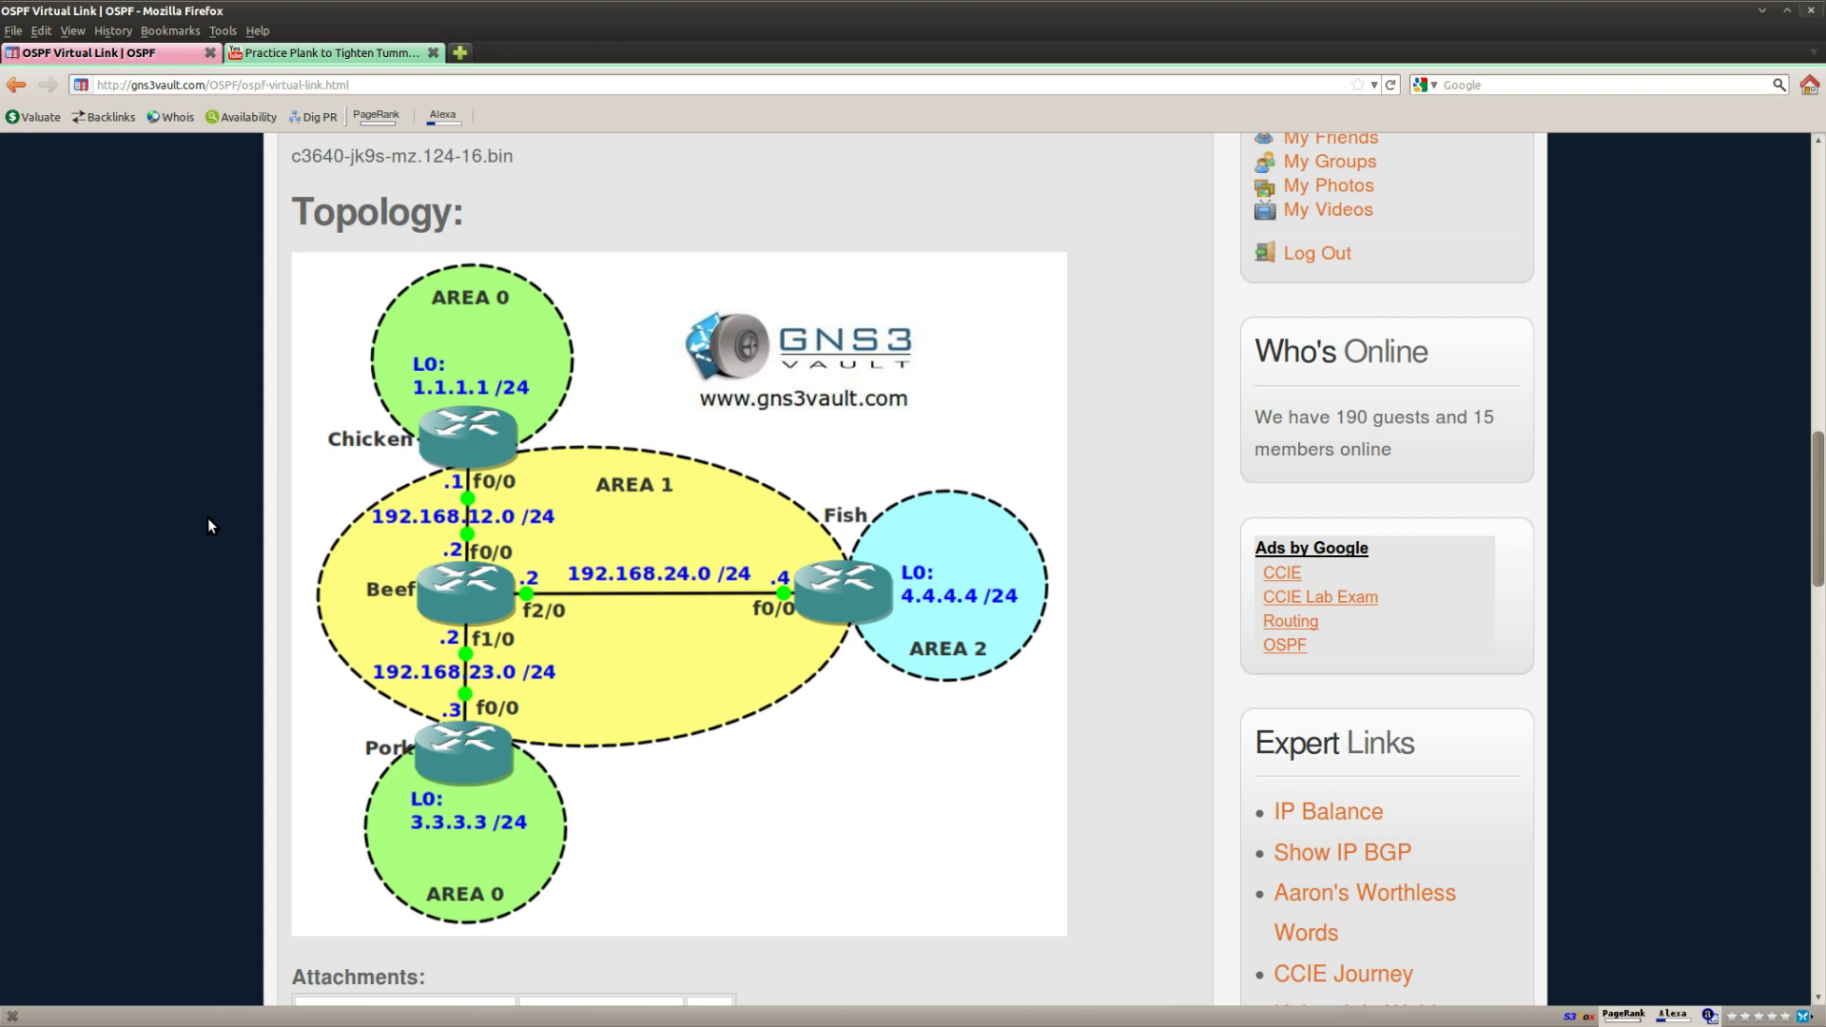